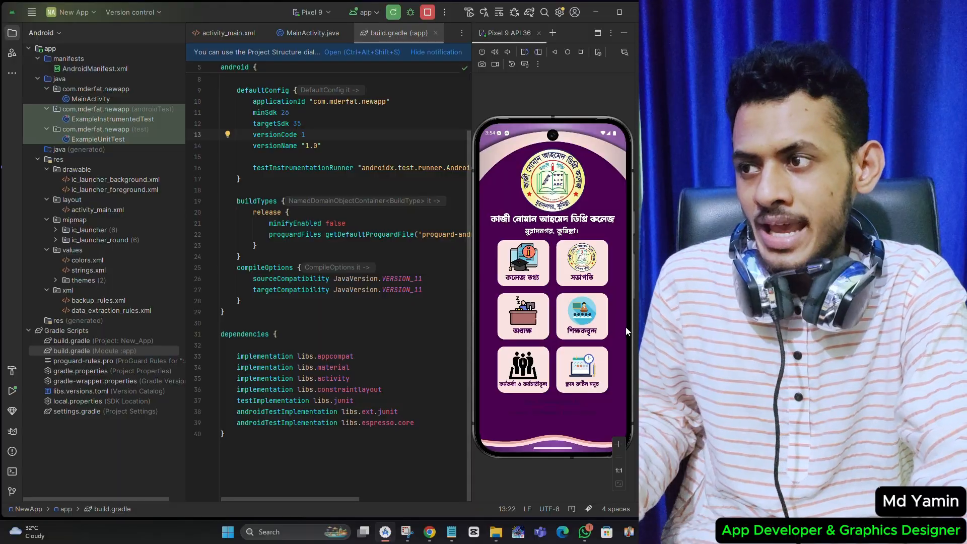
# Start generating a signed Android App Bundle for the app module and begin creating a new key store
pyautogui.click(36, 14)
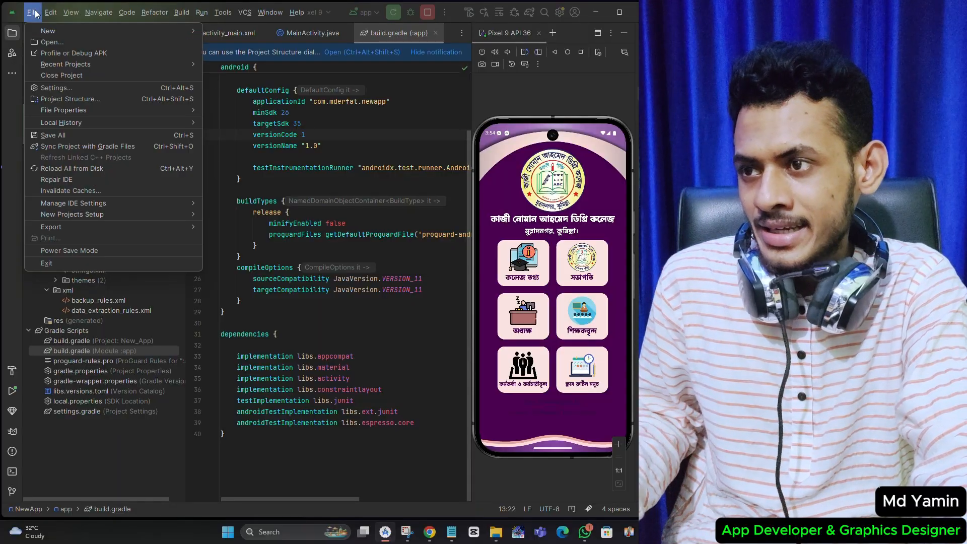
pyautogui.moveTo(191, 21)
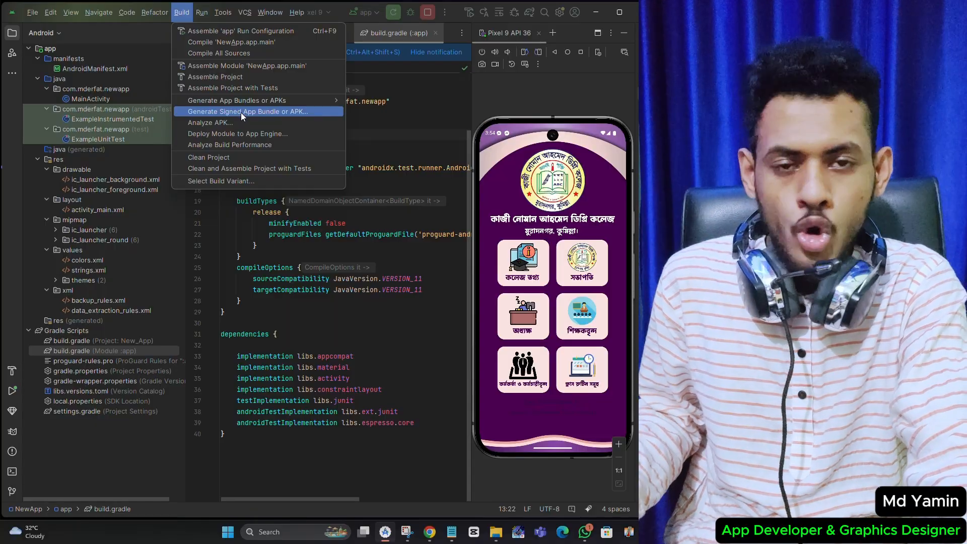
pyautogui.click(241, 112)
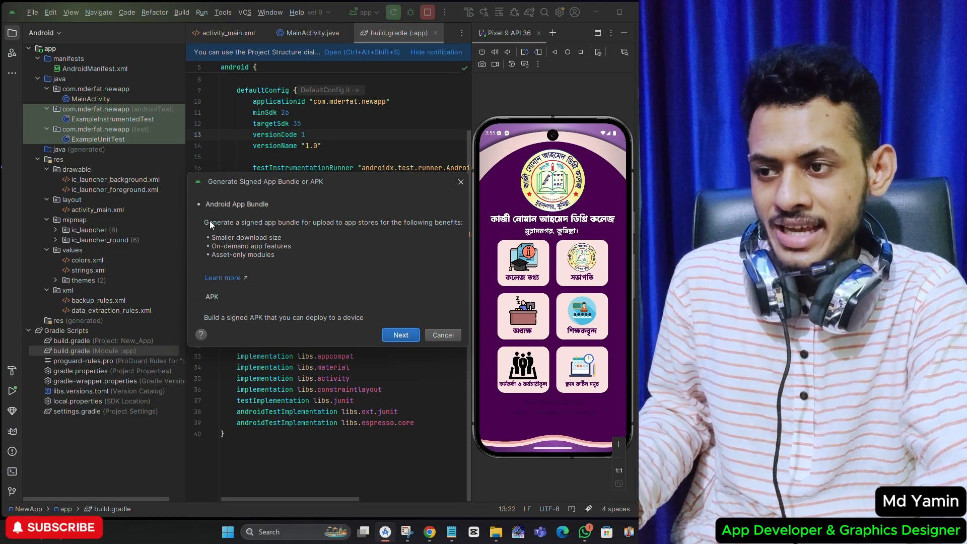
pyautogui.click(203, 207)
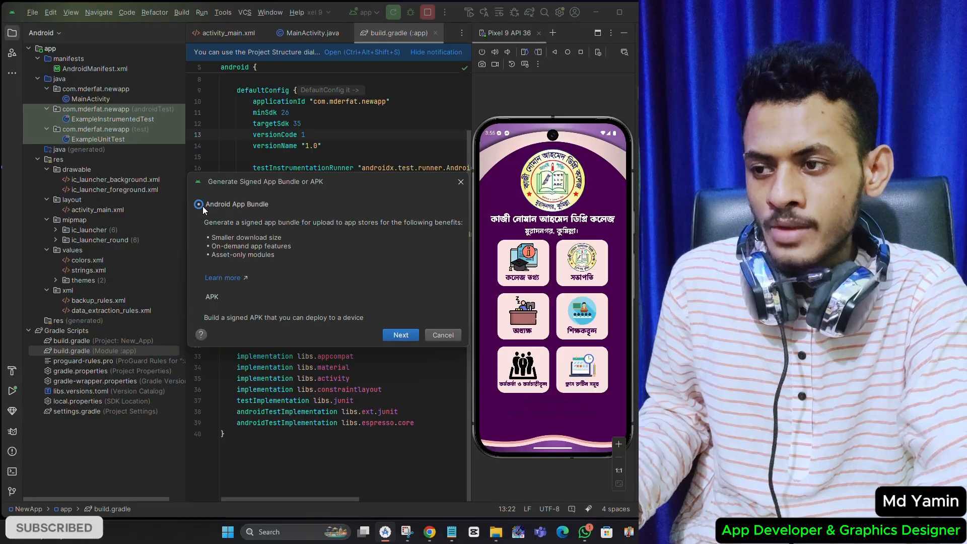
pyautogui.click(401, 335)
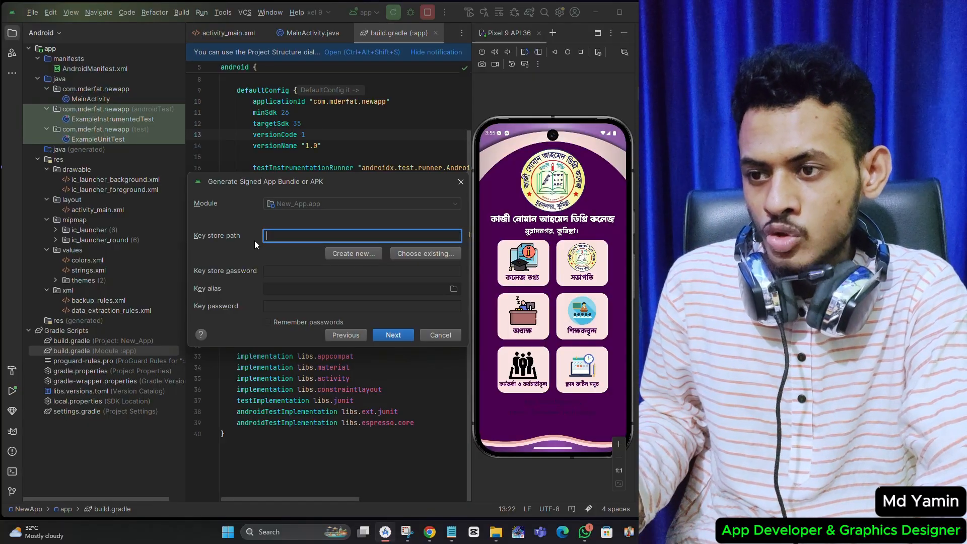
pyautogui.click(348, 254)
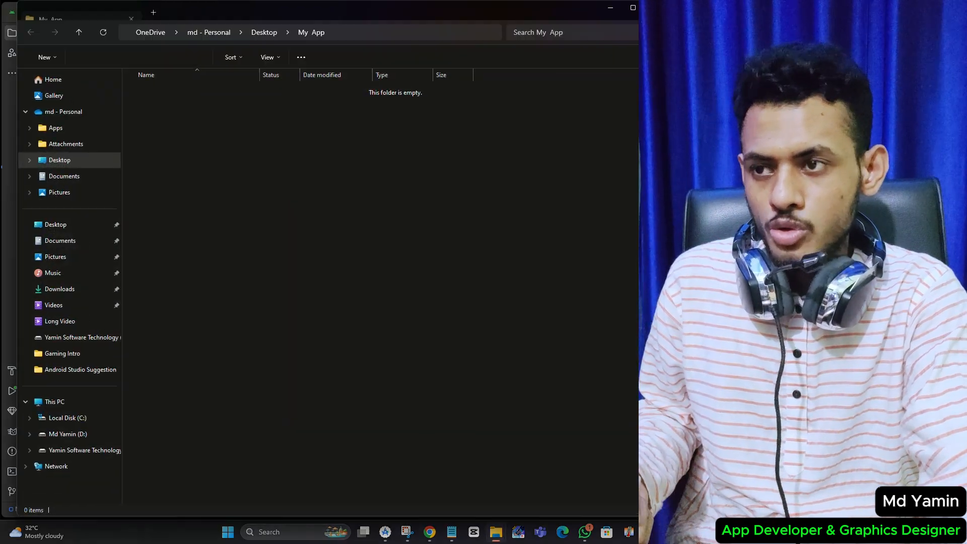
# Switch to File Explorer and copy the full path of the My App folder on the Desktop
pyautogui.click(338, 33)
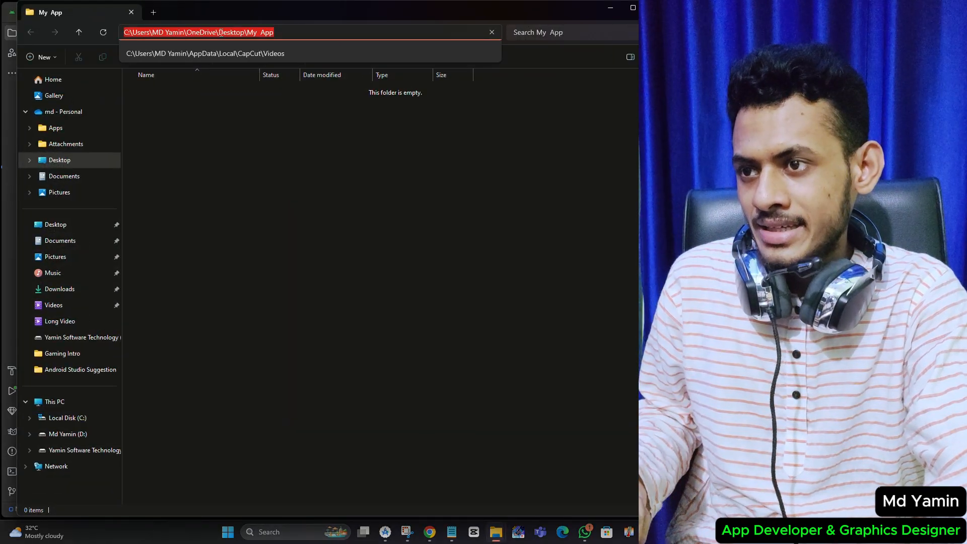
pyautogui.rightClick(221, 32)
pyautogui.click(258, 60)
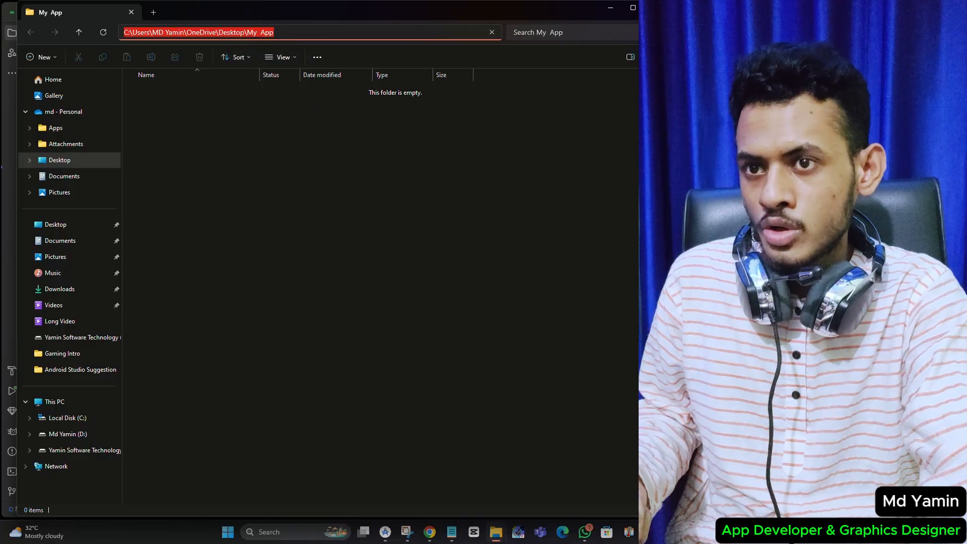
pyautogui.click(612, 8)
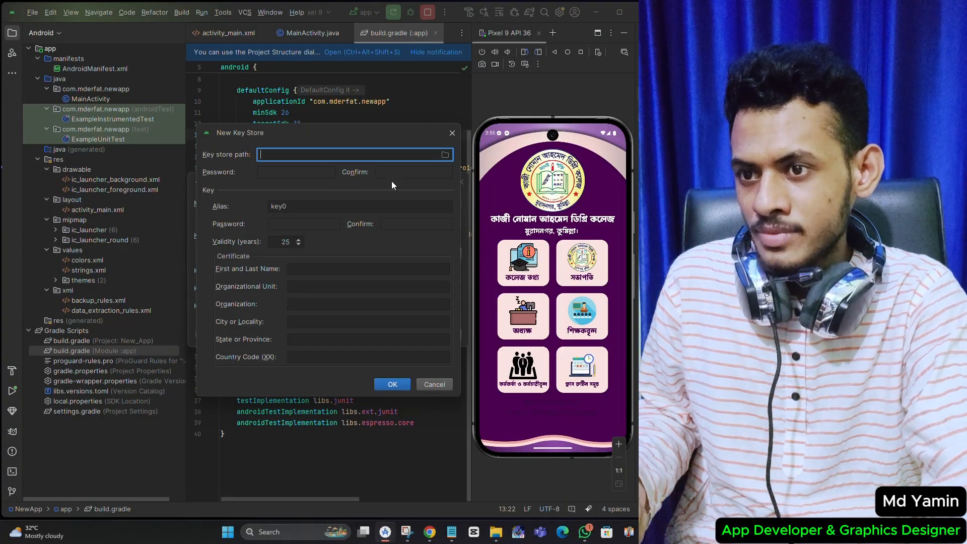
# Set the key store path to the copied My App folder with the file name "my app" in jks format
pyautogui.click(446, 156)
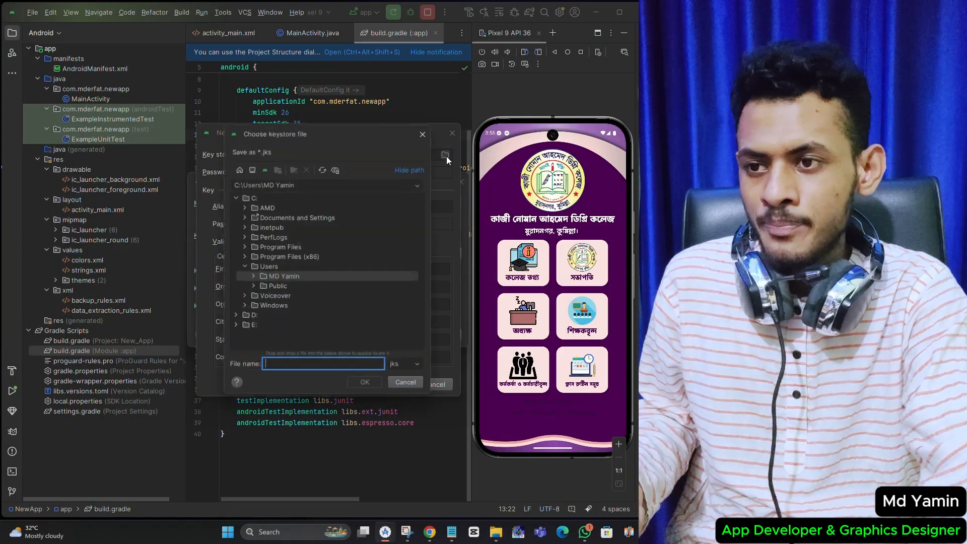
pyautogui.moveTo(315, 184); pyautogui.dragTo(191, 179)
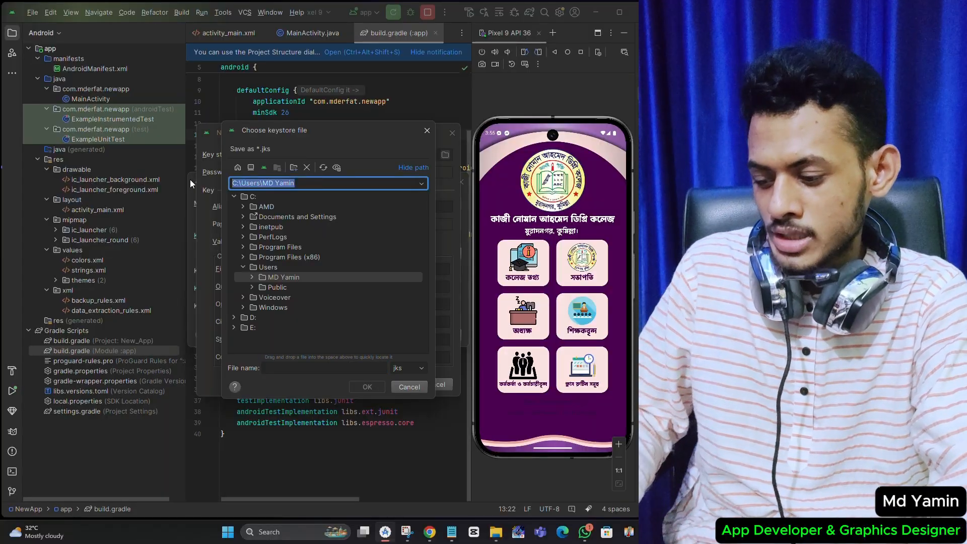
pyautogui.hotkey('ctrl', 'v')
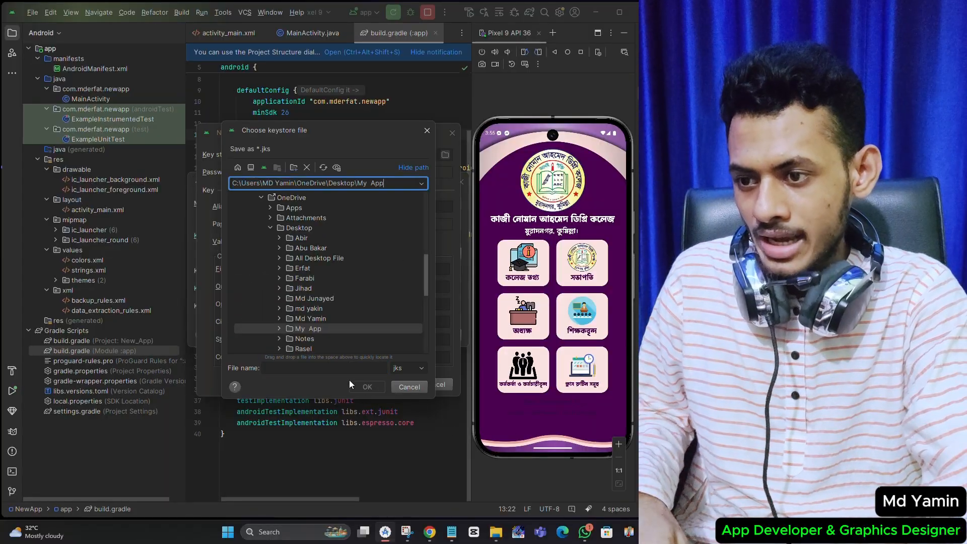
pyautogui.click(348, 368)
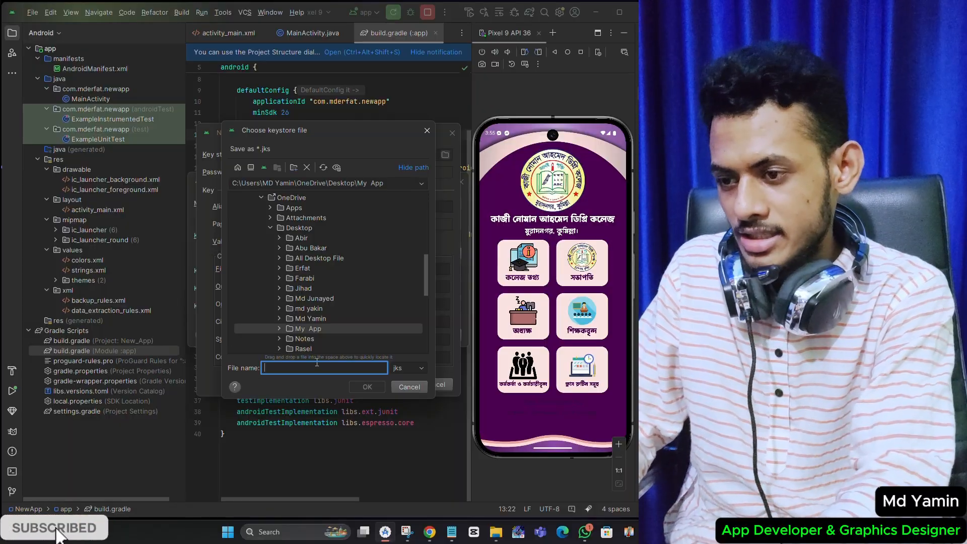
pyautogui.write('my app')
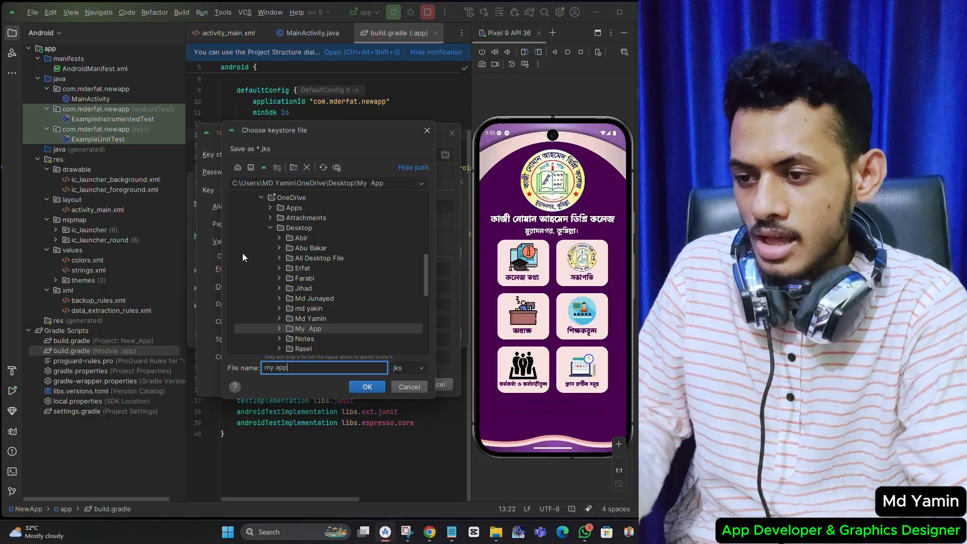
pyautogui.click(370, 388)
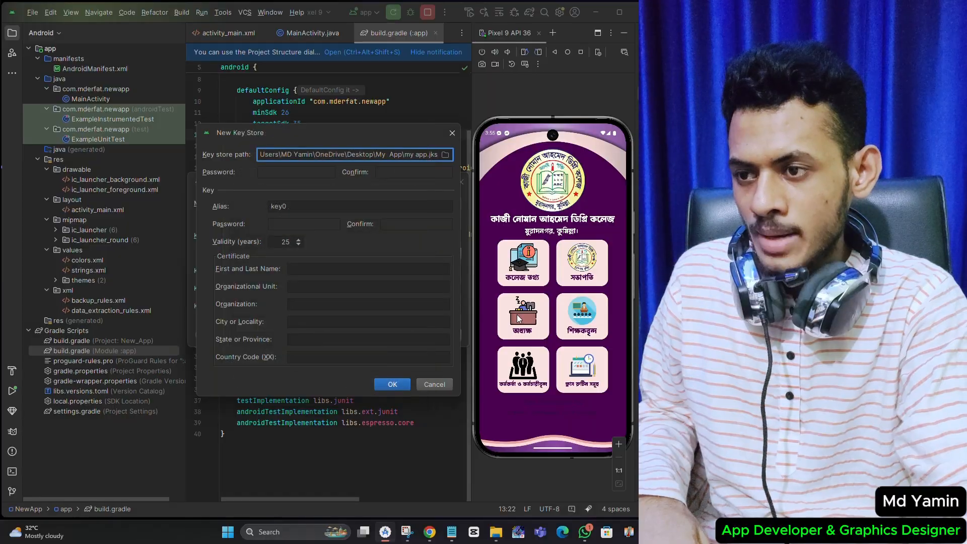
# Enter and confirm the key store password and the password of the key with alias key0
pyautogui.click(307, 173)
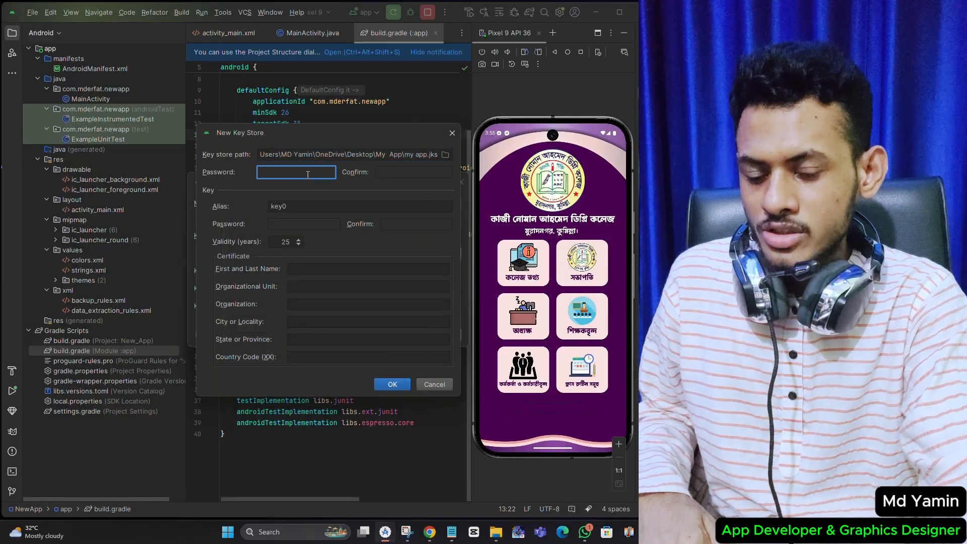
pyautogui.write('•••••')
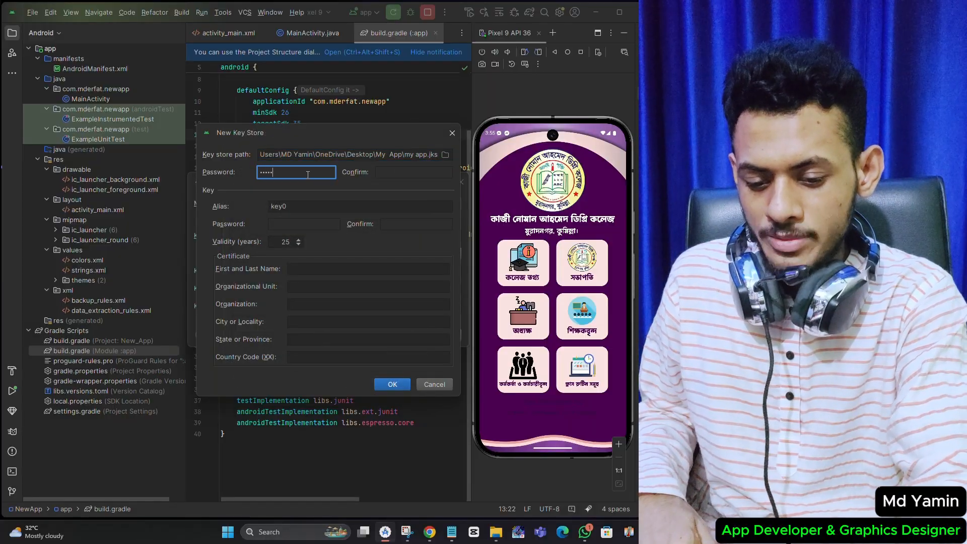
pyautogui.write('••')
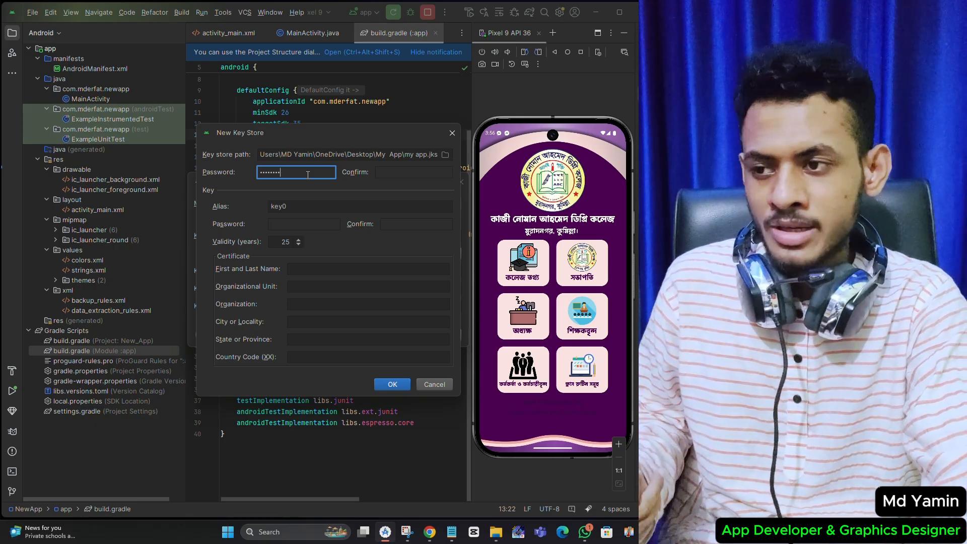
pyautogui.click(398, 173)
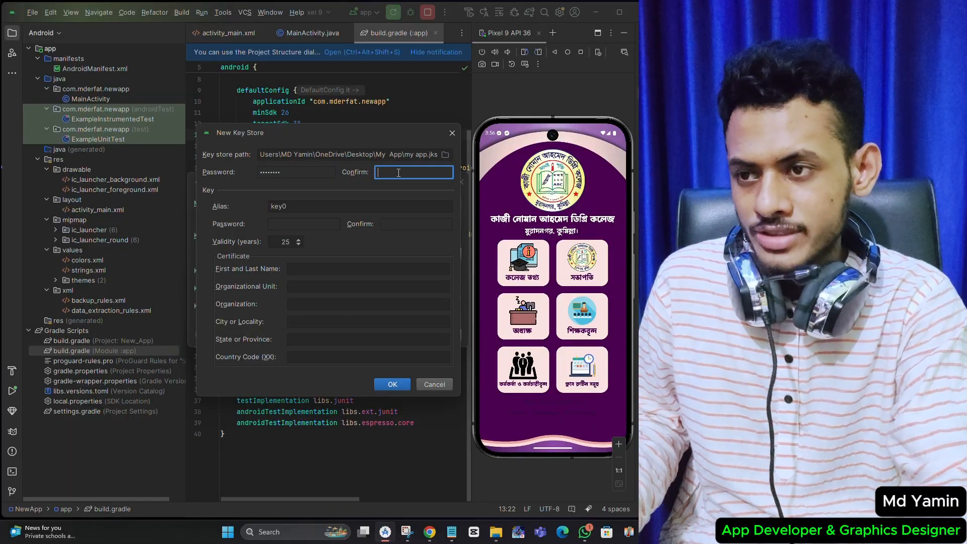
pyautogui.moveTo(292, 176); pyautogui.dragTo(259, 173)
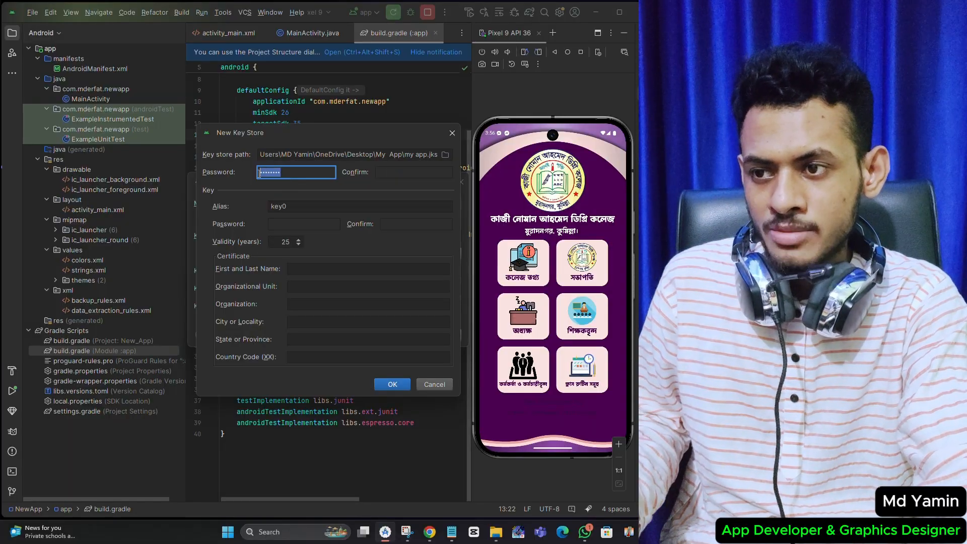
pyautogui.click(398, 174)
pyautogui.click(328, 224)
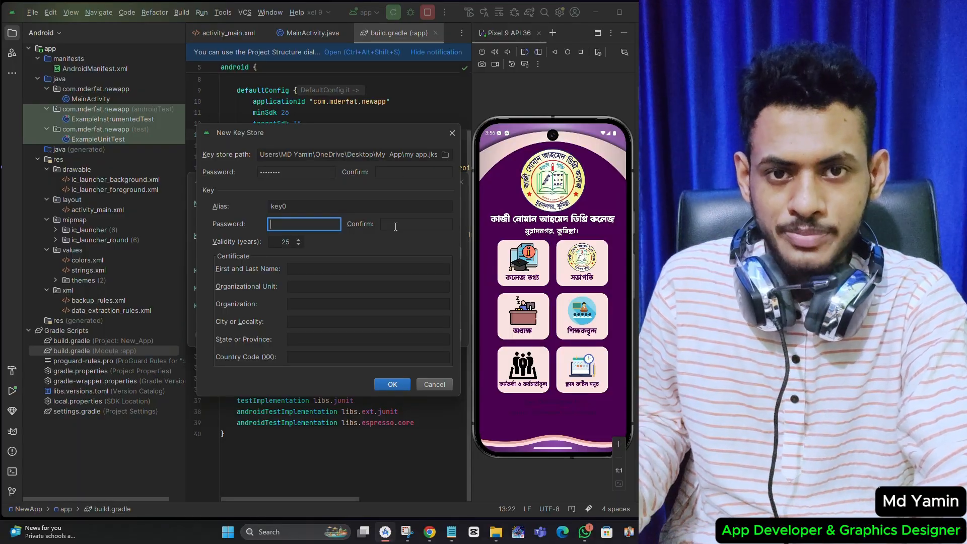
pyautogui.click(395, 226)
pyautogui.click(401, 172)
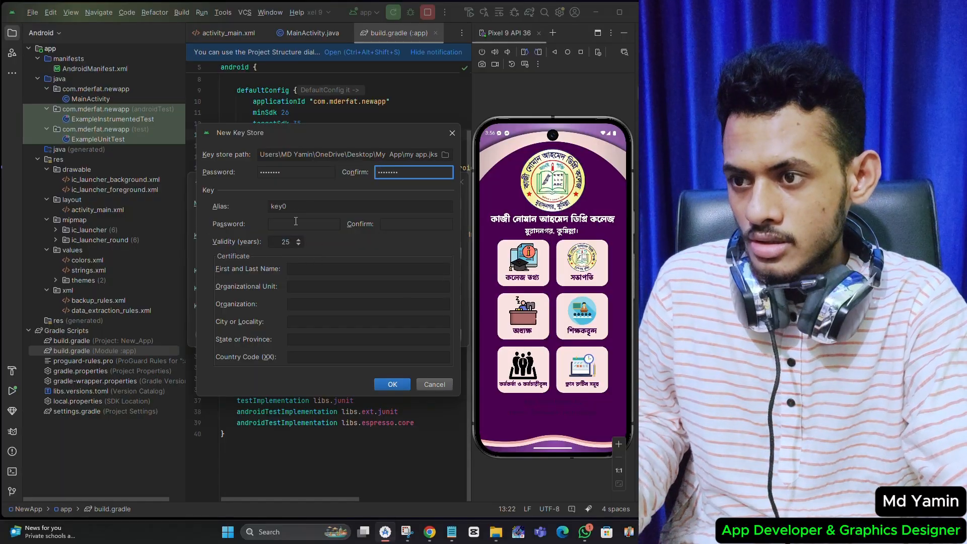
pyautogui.click(296, 223)
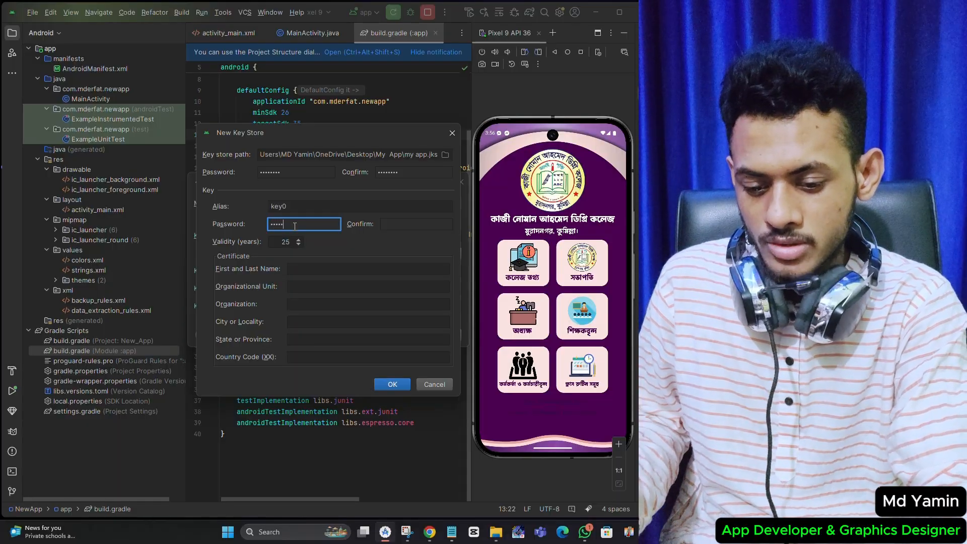
pyautogui.click(403, 224)
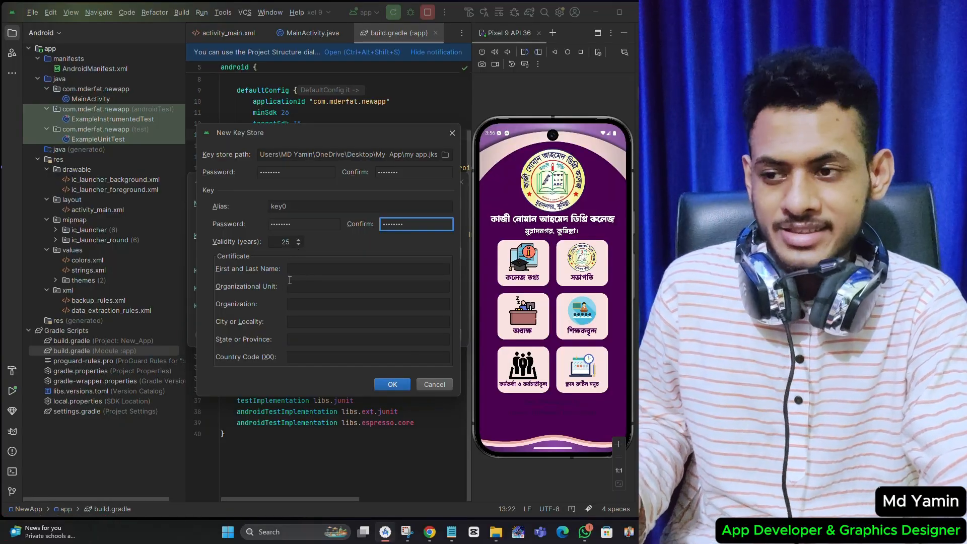
# Create the key store with Yamin Software Technology as the certificate's first and last name, and accept the key0 signing details
pyautogui.click(315, 272)
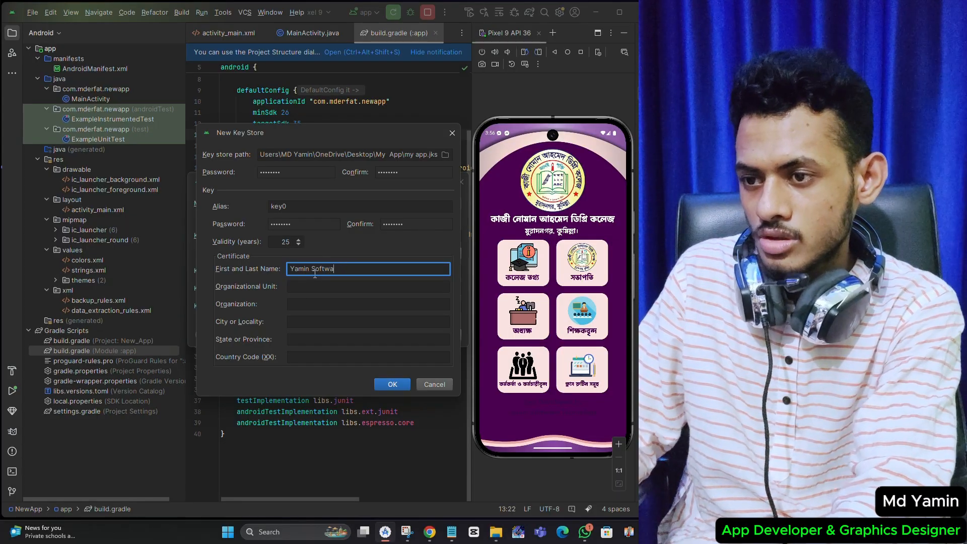
pyautogui.press('BackSpace')
pyautogui.write('chn')
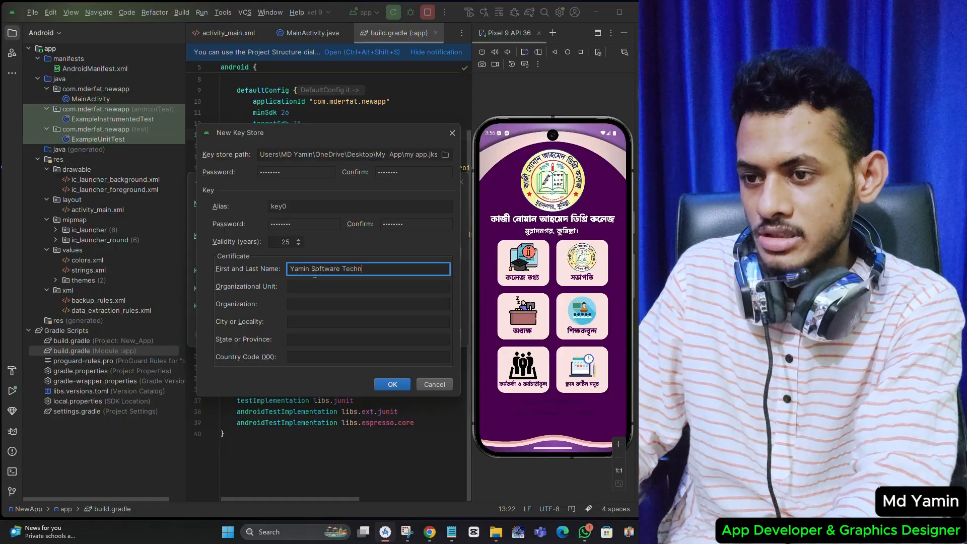
pyautogui.write('ology')
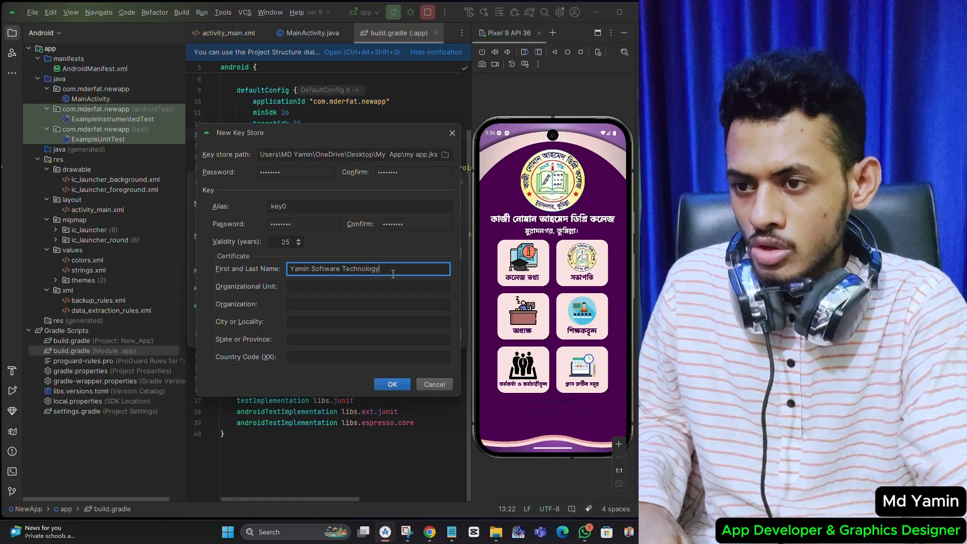
pyautogui.moveTo(393, 274); pyautogui.dragTo(205, 258)
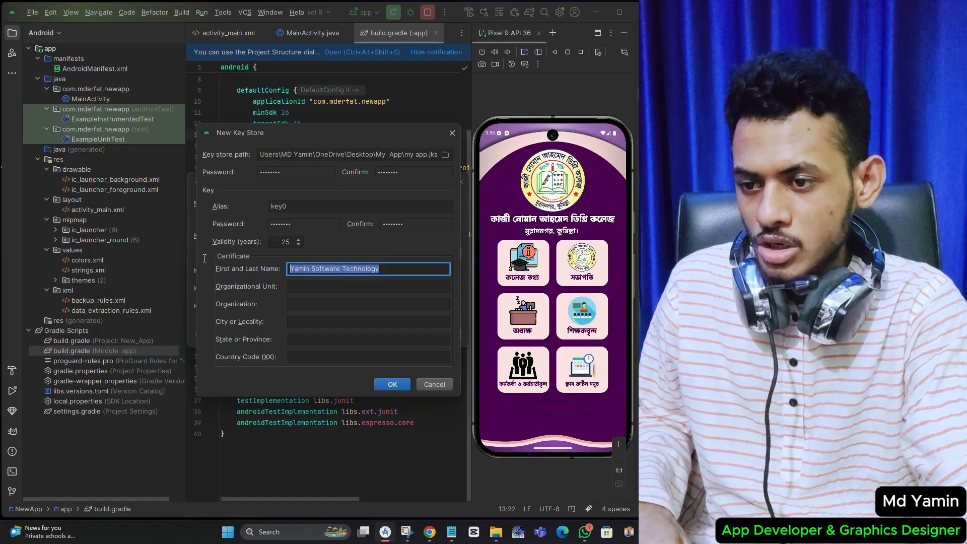
pyautogui.click(398, 386)
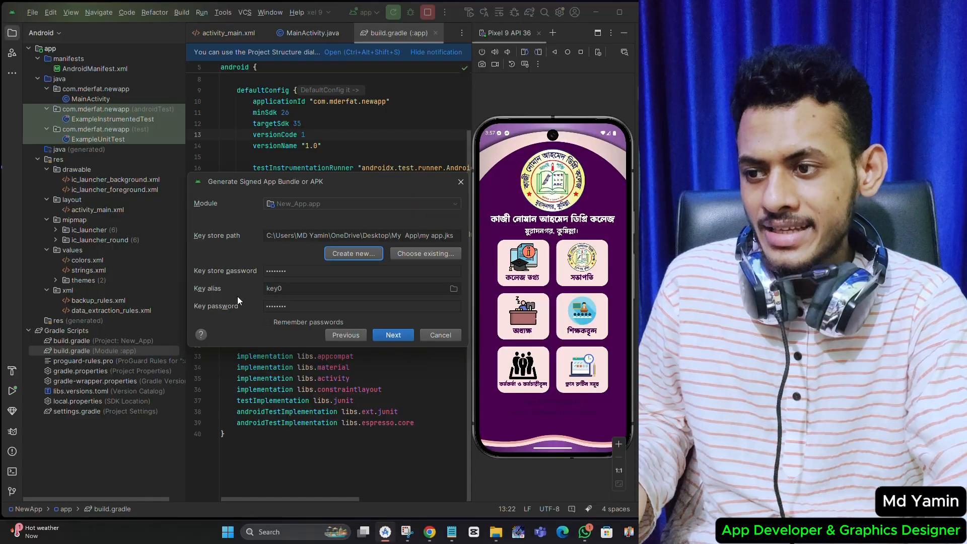
pyautogui.doubleClick(282, 289)
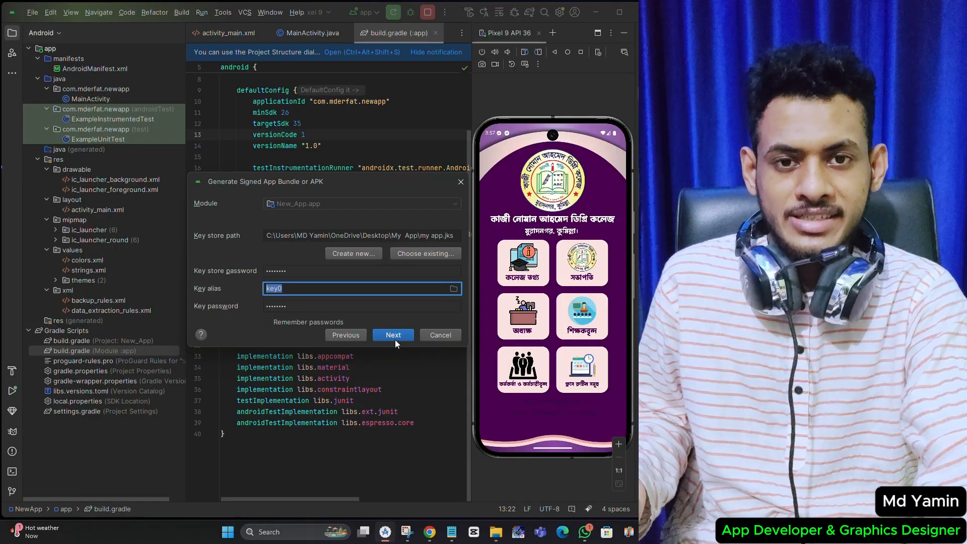
pyautogui.click(397, 337)
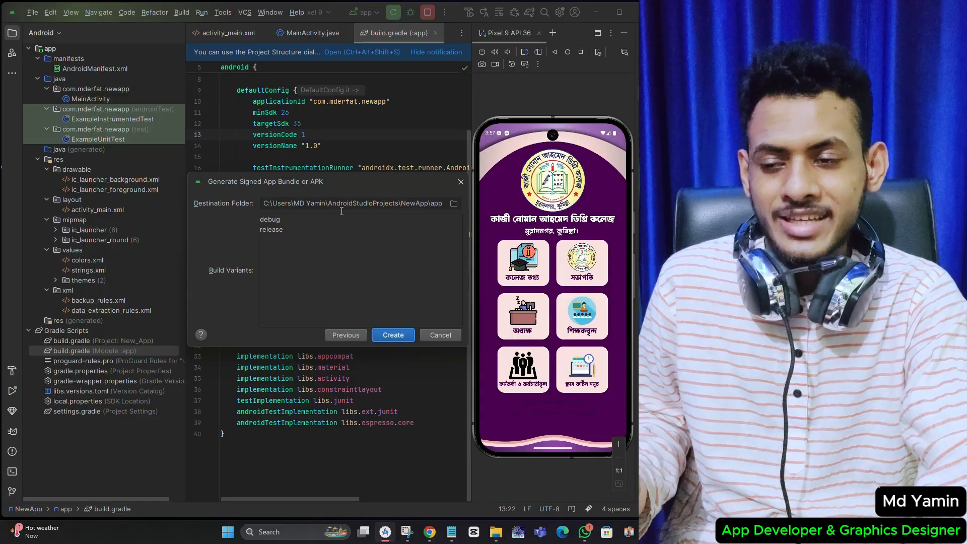
# Copy the My App folder's full path from File Explorer and set it as the signed bundle's destination folder in Android Studio
pyautogui.doubleClick(715, 242)
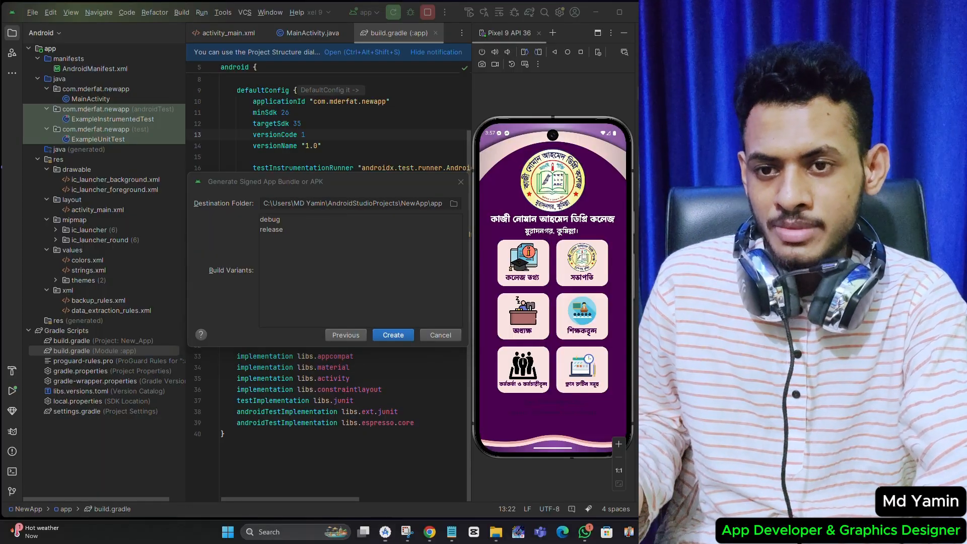
pyautogui.click(360, 39)
pyautogui.hotkey('ctrl', 'c')
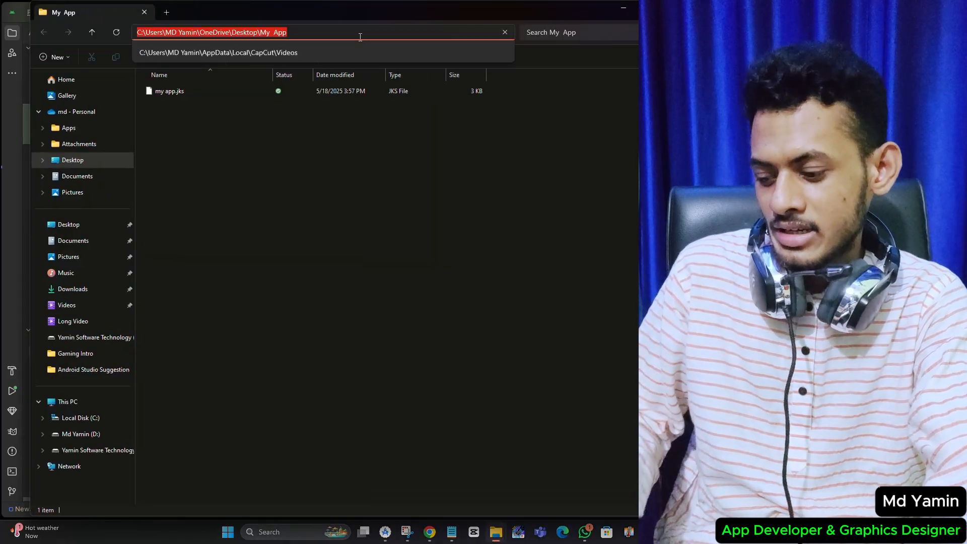
pyautogui.click(614, 9)
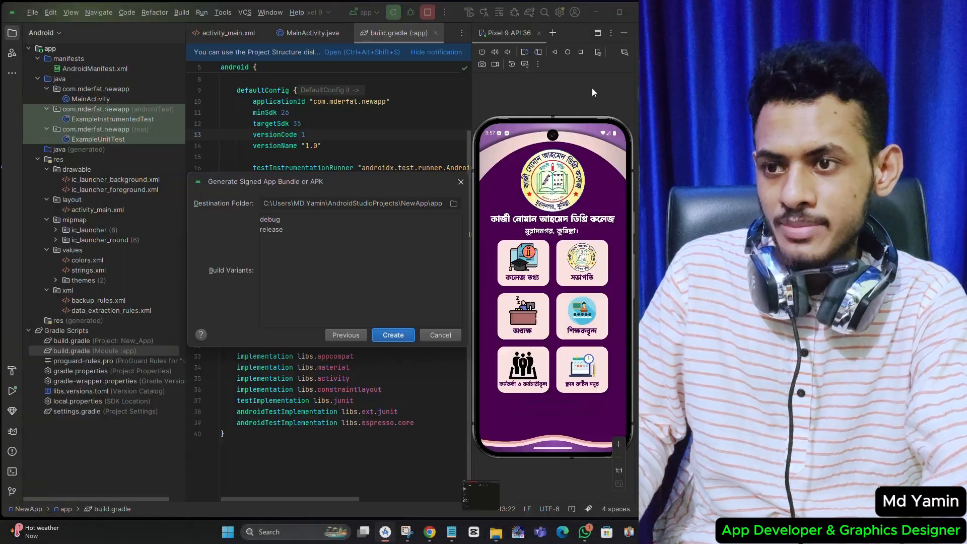
pyautogui.click(453, 204)
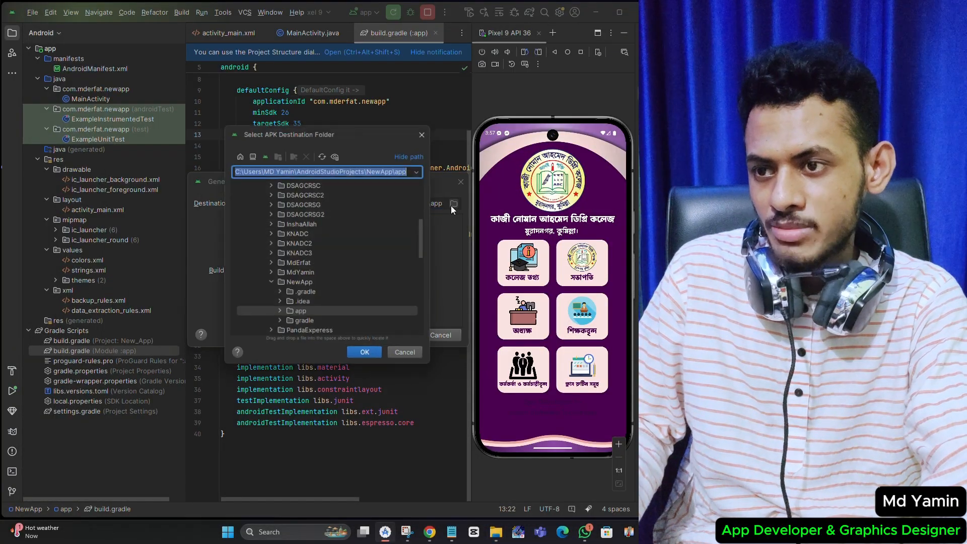
pyautogui.hotkey('ctrl', 'v')
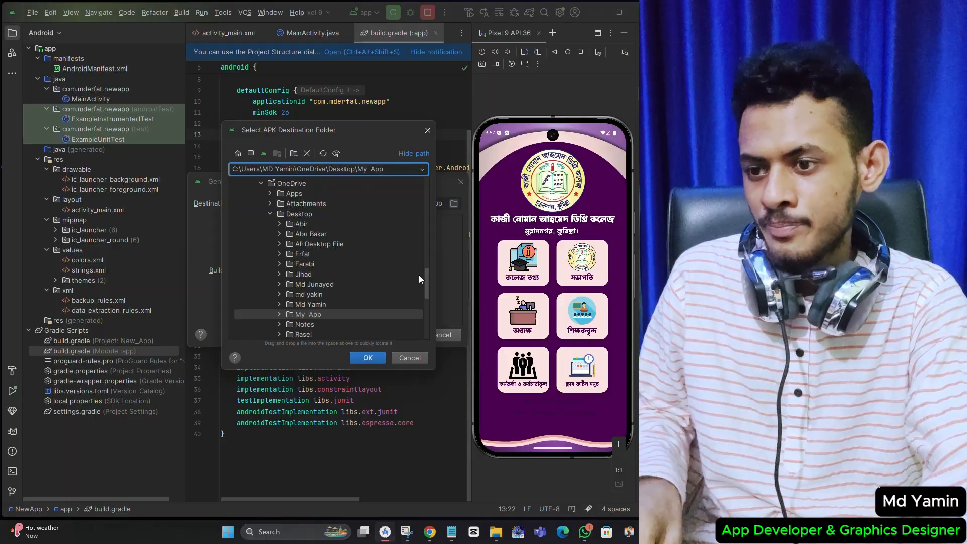
pyautogui.click(370, 357)
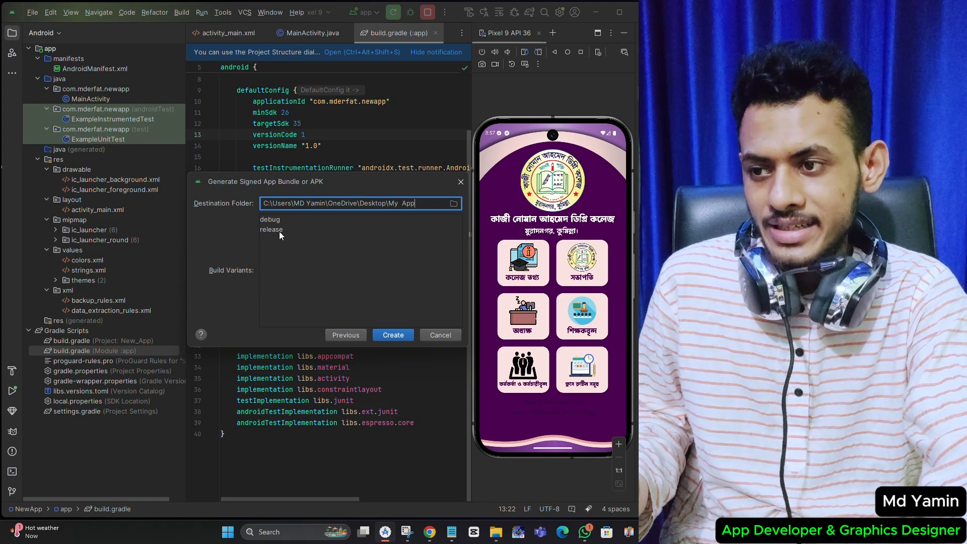
# Choose the release build variant and create the signed app bundle
pyautogui.click(279, 231)
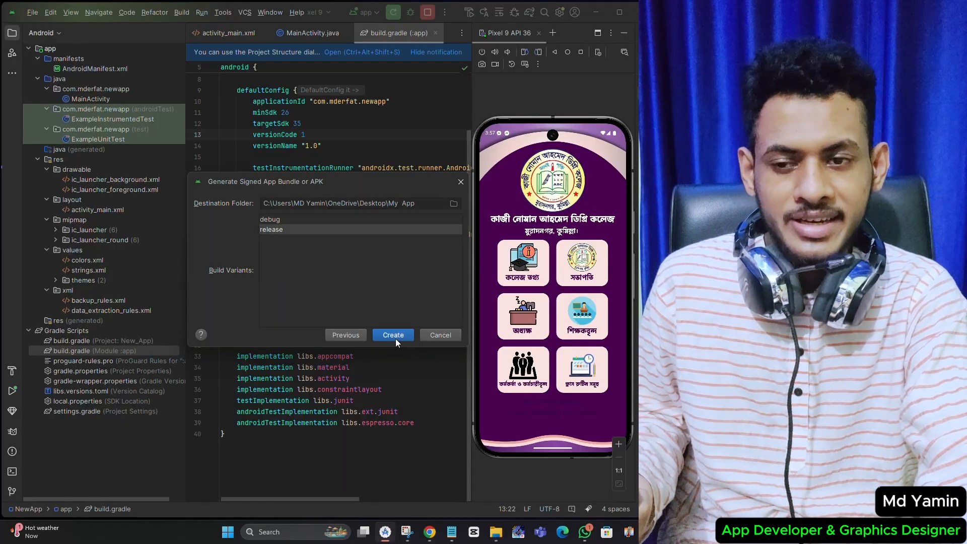
pyautogui.click(395, 339)
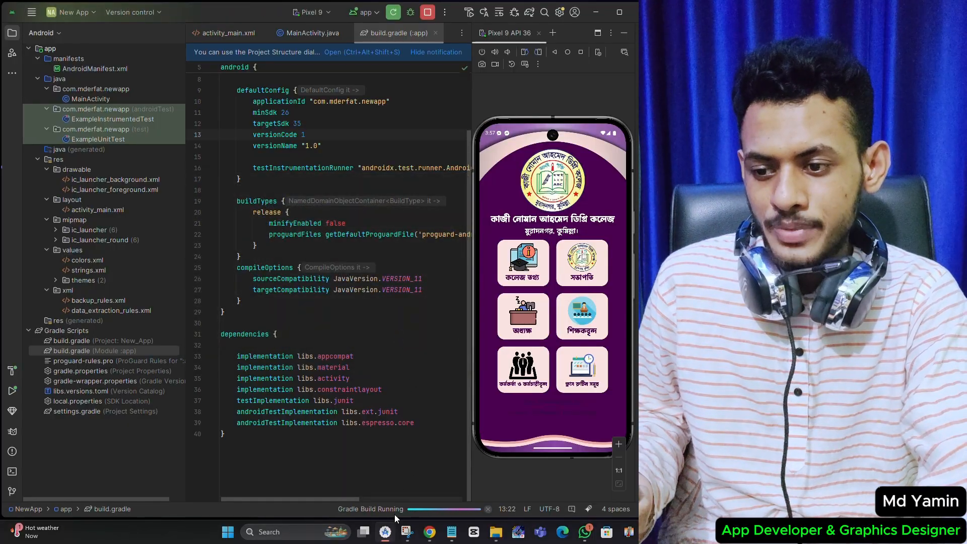
pyautogui.moveTo(407, 530)
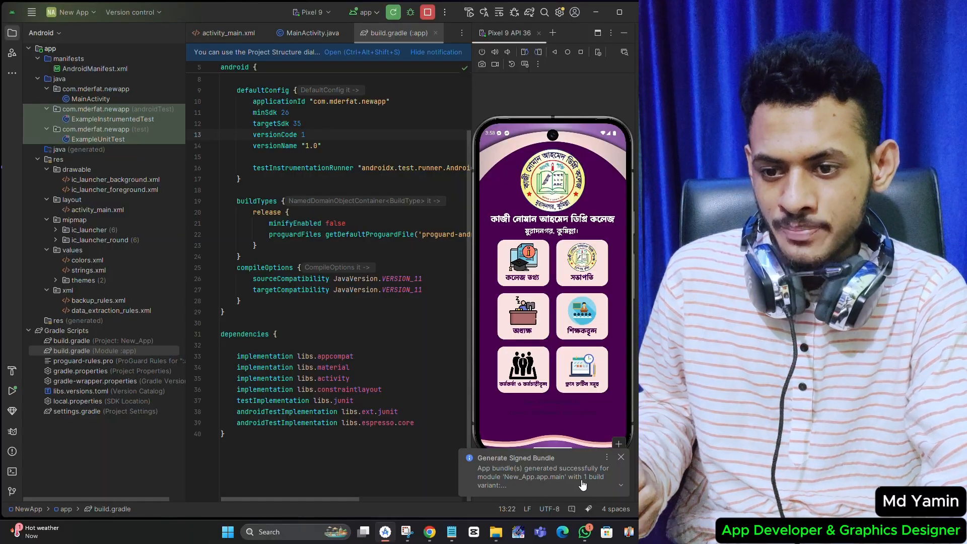
# Locate the generated bundle from the build notification, and view app-release.aab as a large icon in My App's release folder
pyautogui.click(621, 486)
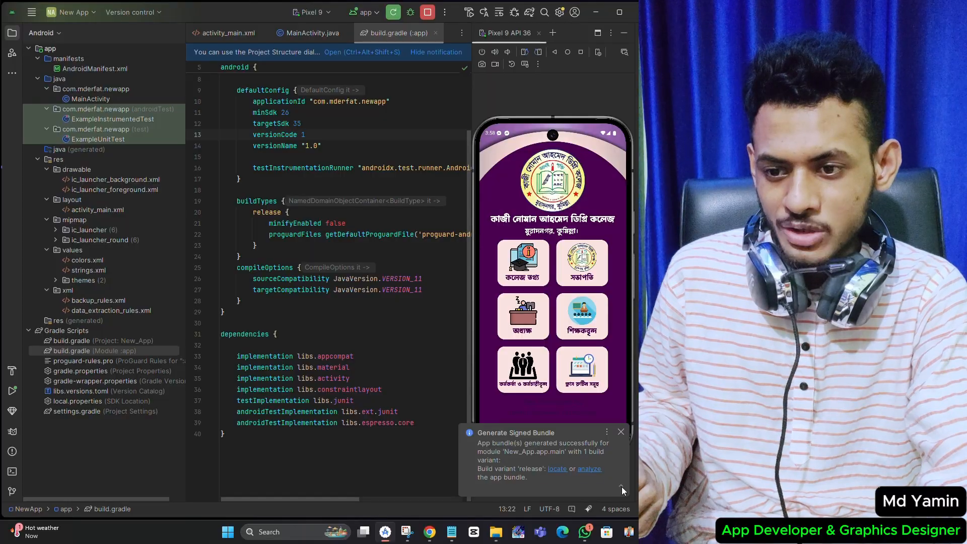
pyautogui.click(558, 470)
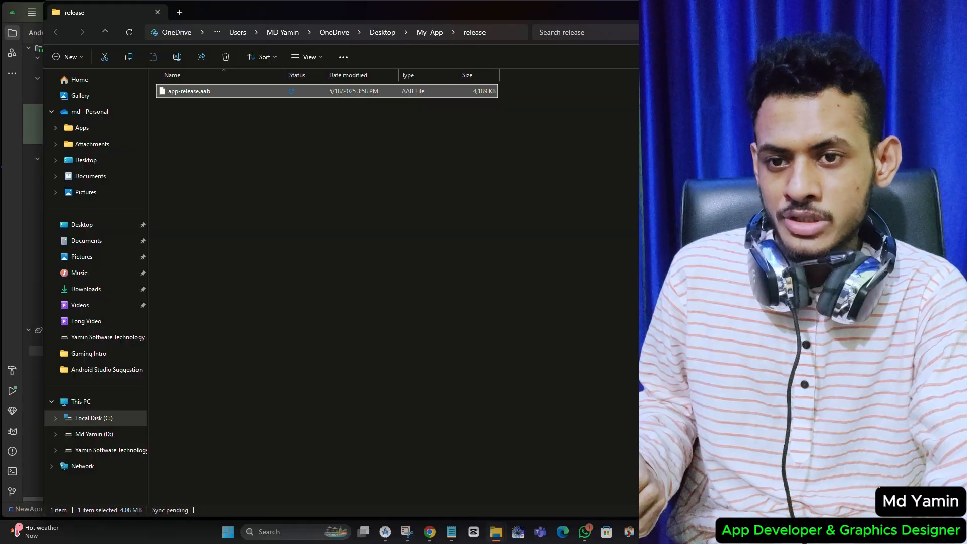
pyautogui.doubleClick(806, 151)
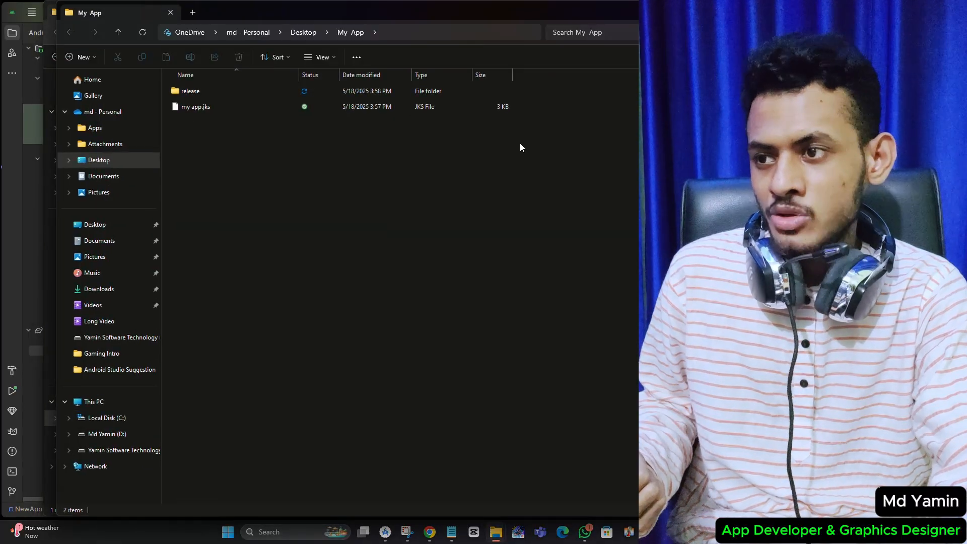
pyautogui.doubleClick(203, 95)
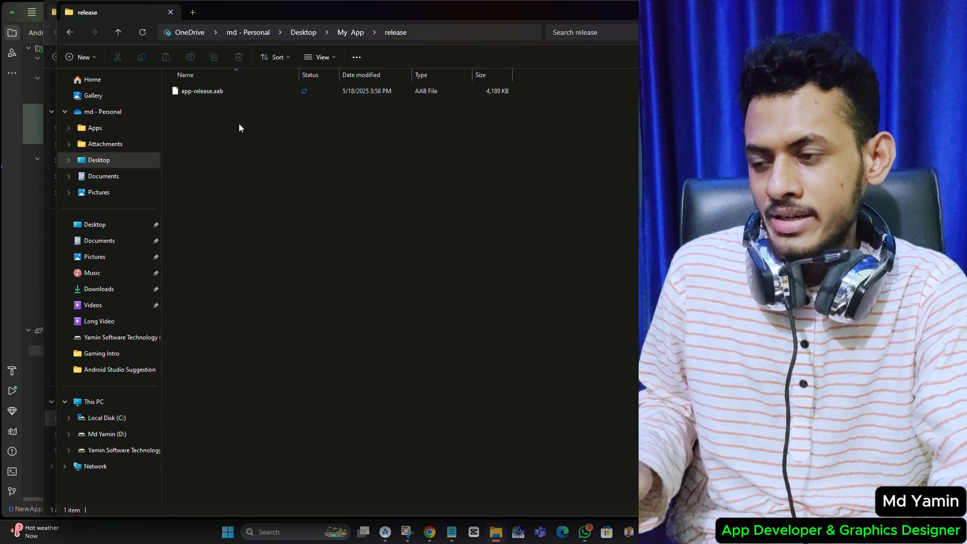
pyautogui.keyDown('ctrl'); pyautogui.scroll(6, 266, 171); pyautogui.keyUp('ctrl')
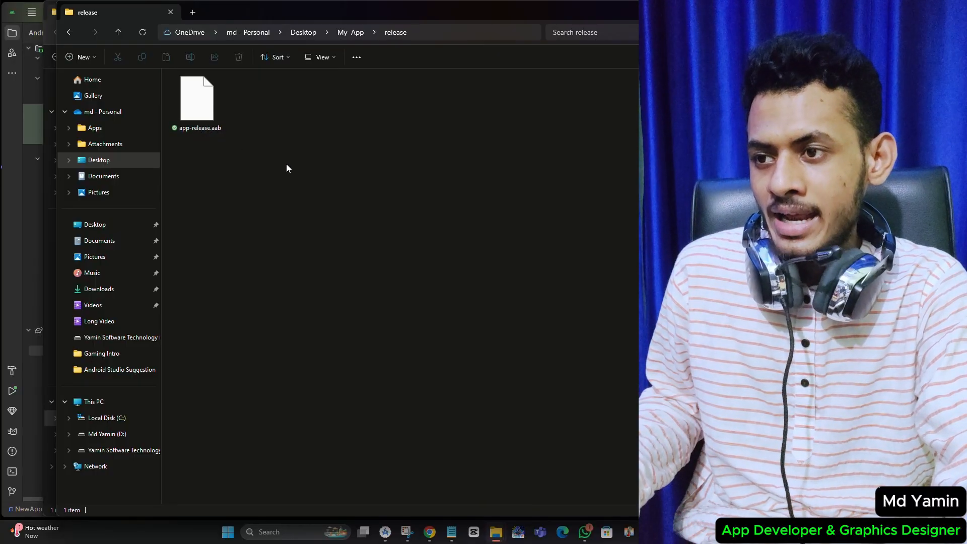
# Return to the My App folder, select the release folder and my app.jks together, and switch back to Android Studio
pyautogui.click(343, 32)
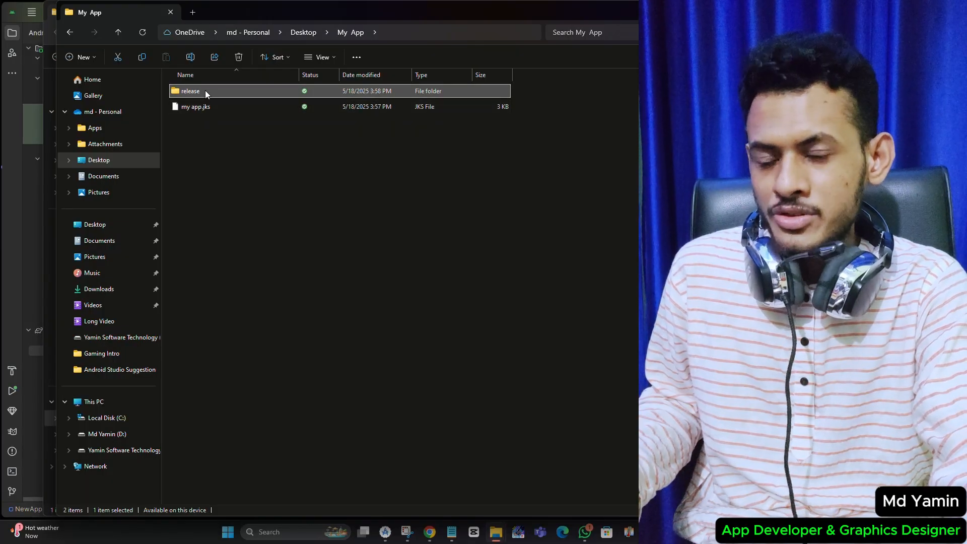
pyautogui.moveTo(205, 89)
pyautogui.click(385, 532)
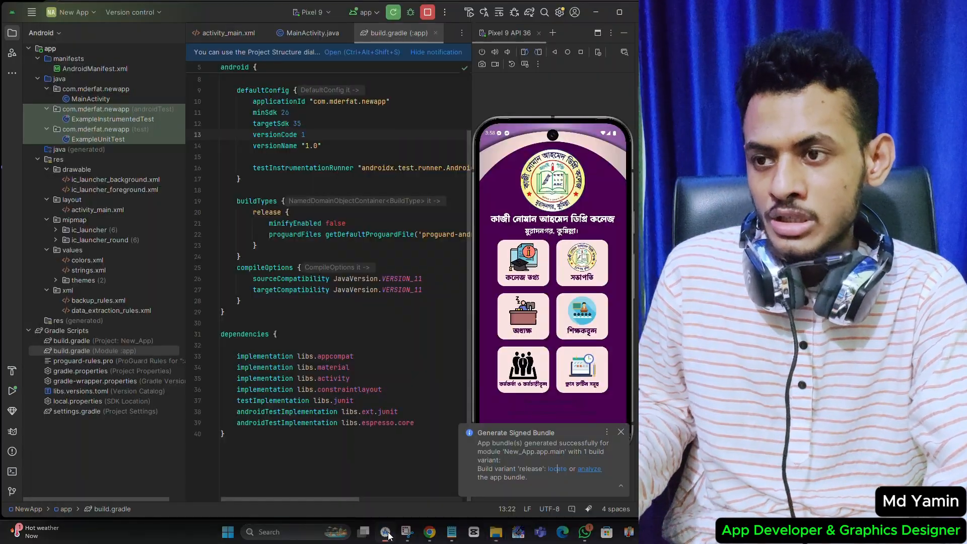
pyautogui.click(589, 15)
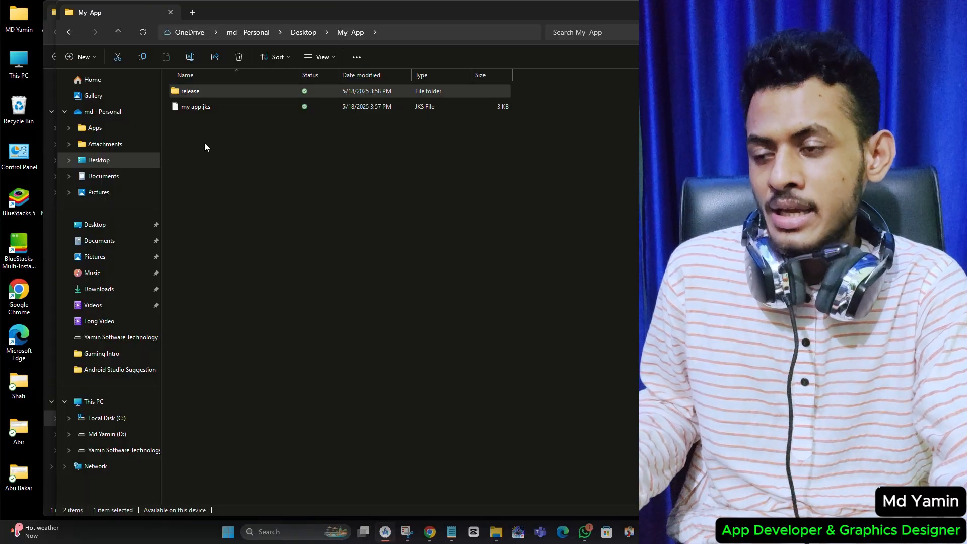
pyautogui.moveTo(226, 127); pyautogui.dragTo(227, 93)
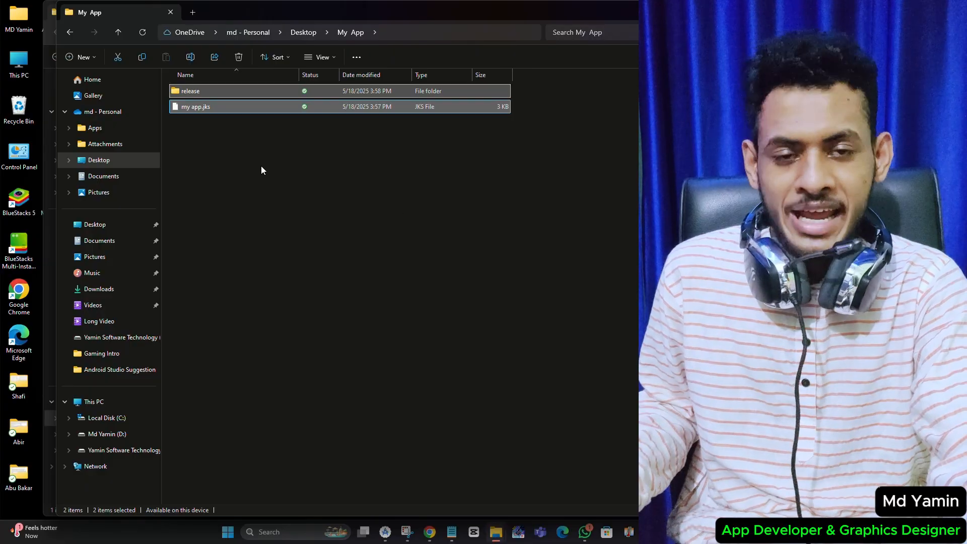
pyautogui.click(387, 529)
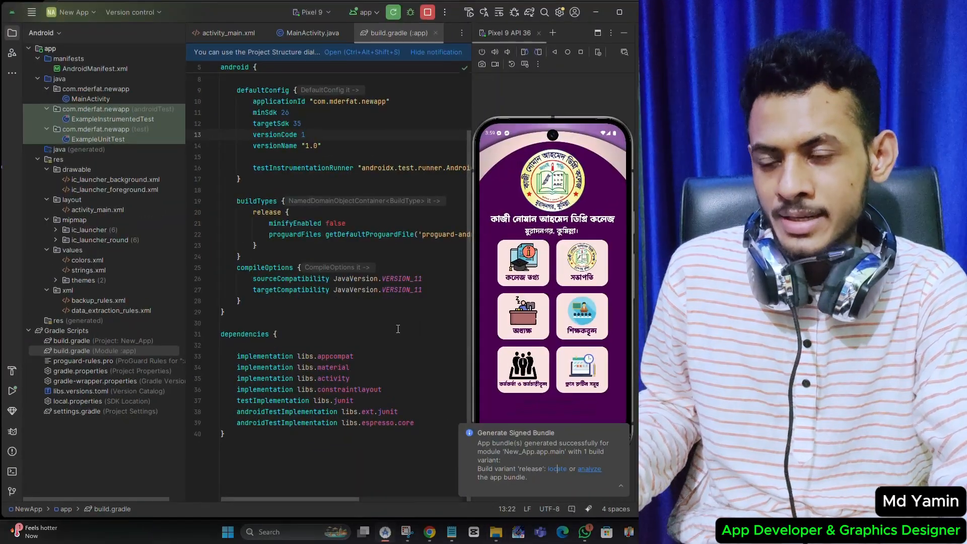